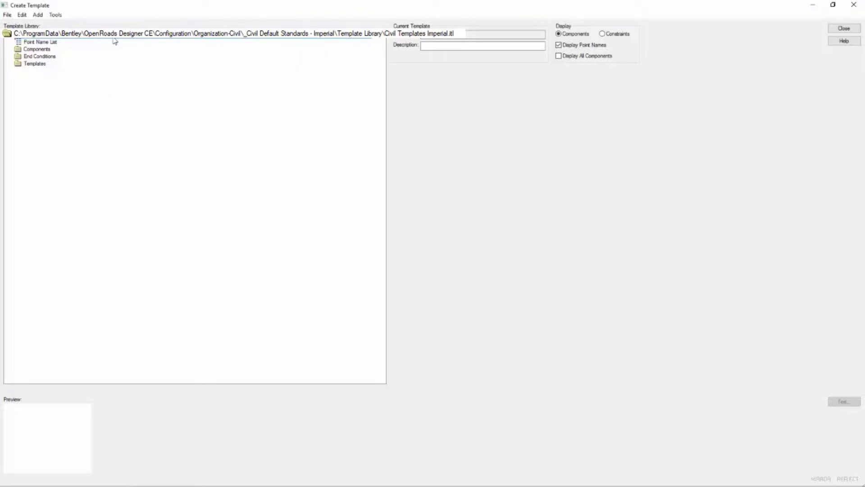
left_click(54, 43)
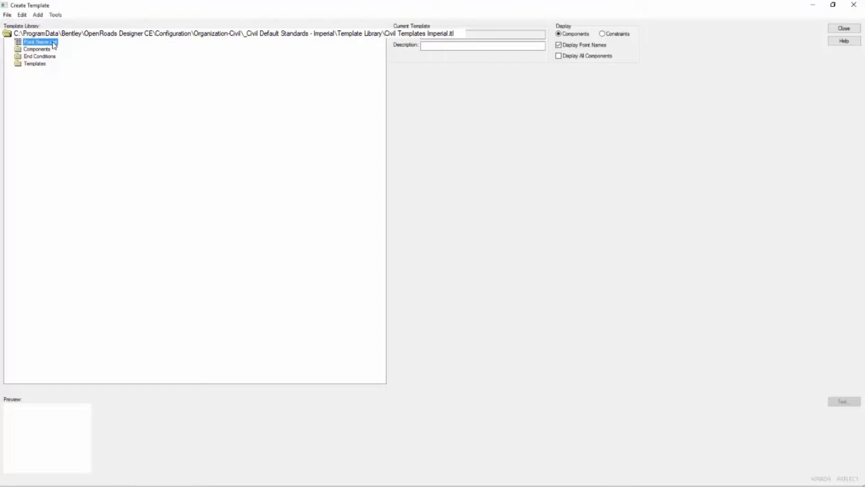
double_click(52, 42)
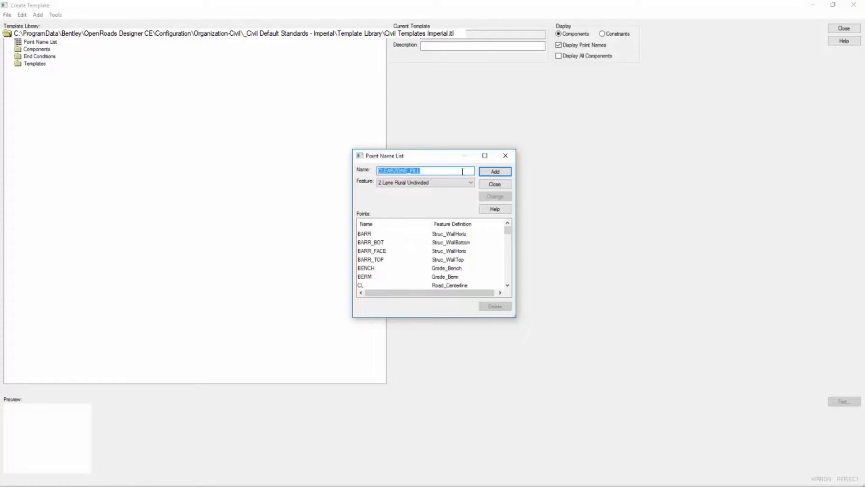
left_click(506, 157)
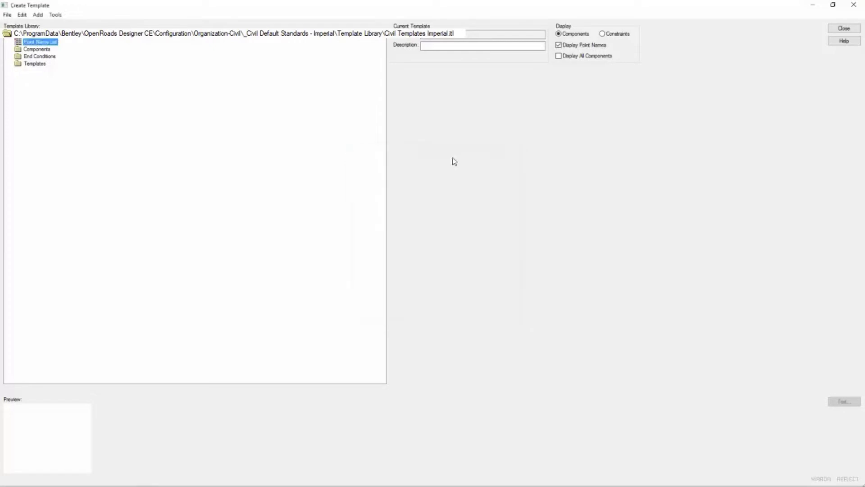
Expand the Components folder, then the Templates folder, in the template library tree.
double_click(38, 50)
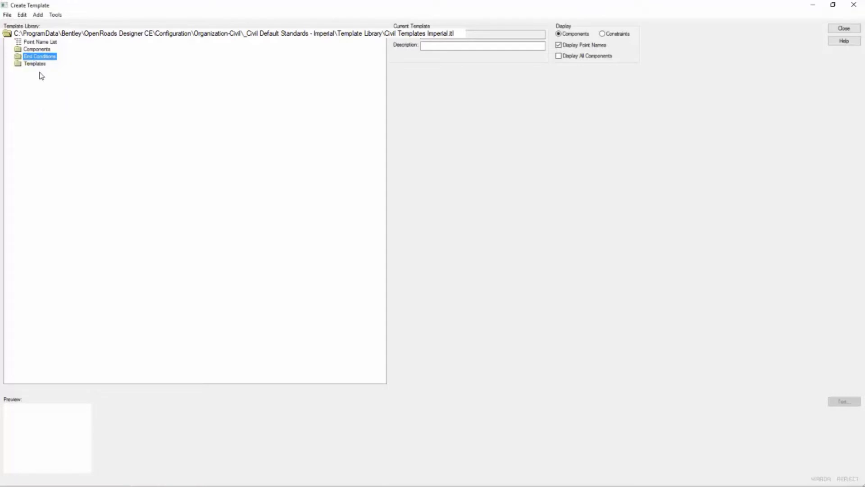
double_click(39, 65)
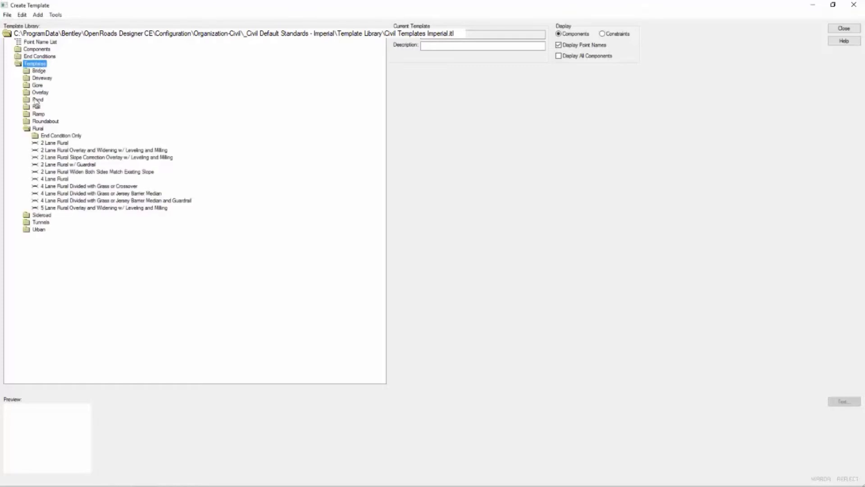
Reopen the Rural template folder and drag the splitter left to widen the template view.
left_click(38, 128)
double_click(39, 128)
double_click(38, 129)
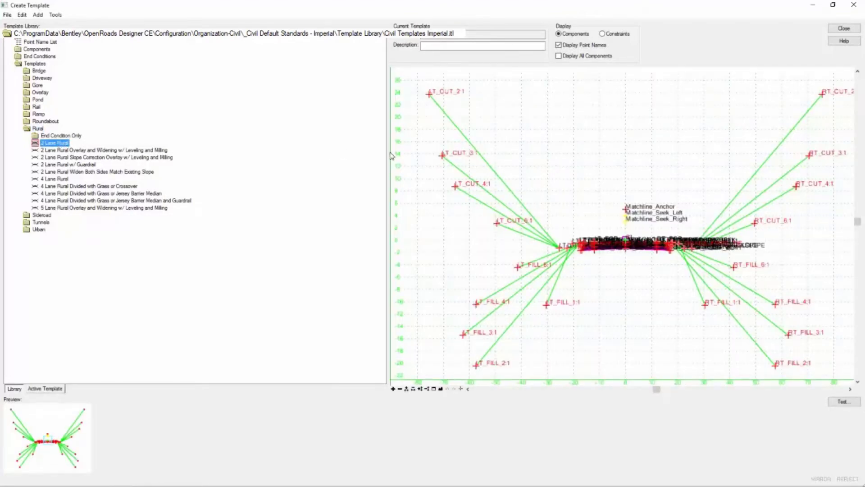
left_click_drag(387, 156, 196, 155)
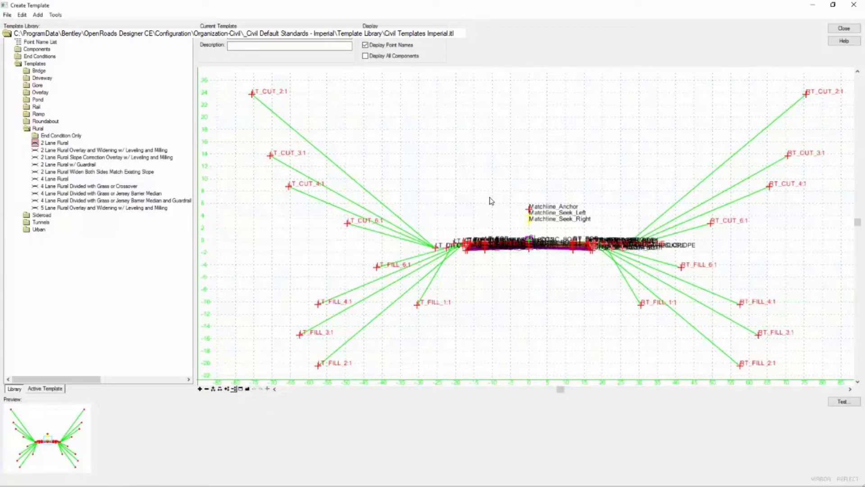
scroll(492, 201, "down", 1)
scroll(491, 201, "up", 4)
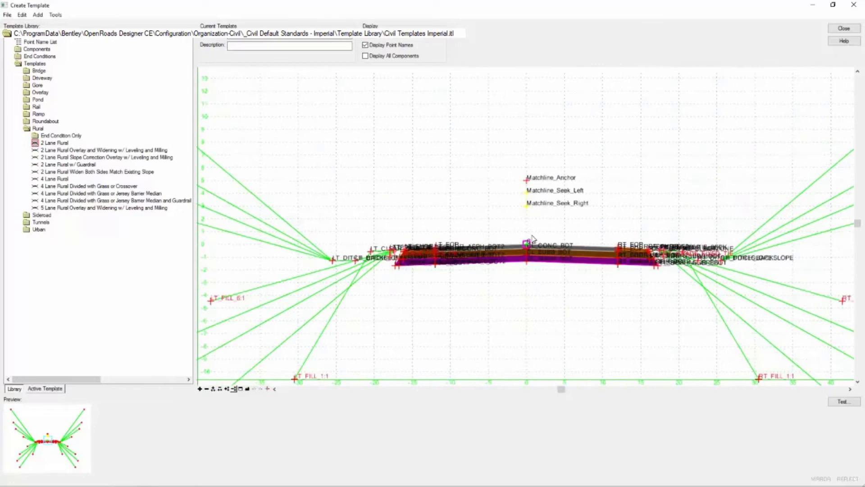
scroll(533, 239, "down", 3)
scroll(531, 240, "up", 1)
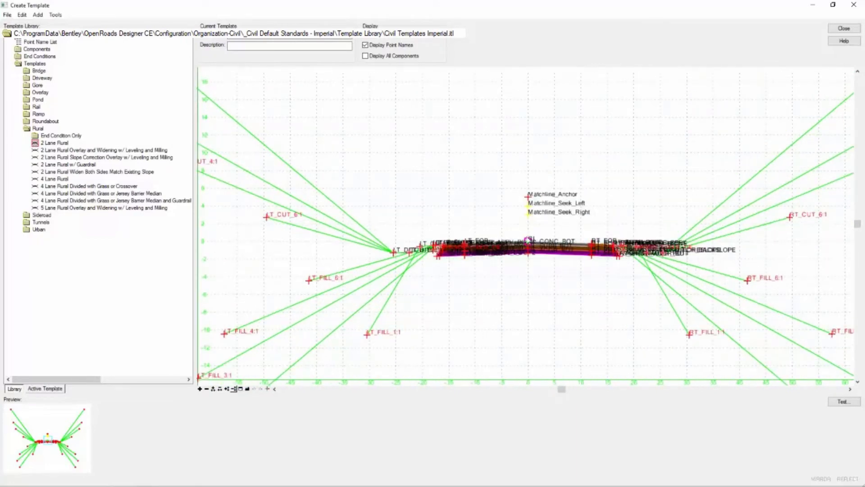
scroll(528, 239, "up", 4)
scroll(528, 239, "down", 3)
scroll(529, 239, "up", 3)
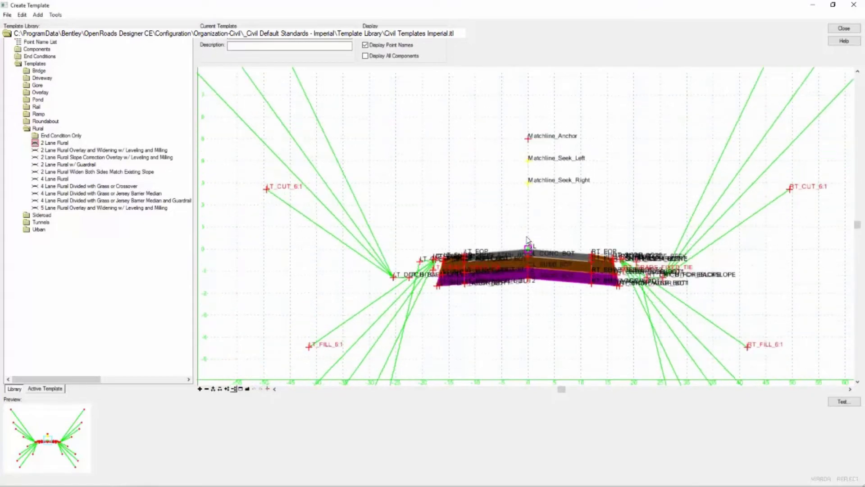
scroll(529, 240, "down", 2)
scroll(528, 239, "down", 2)
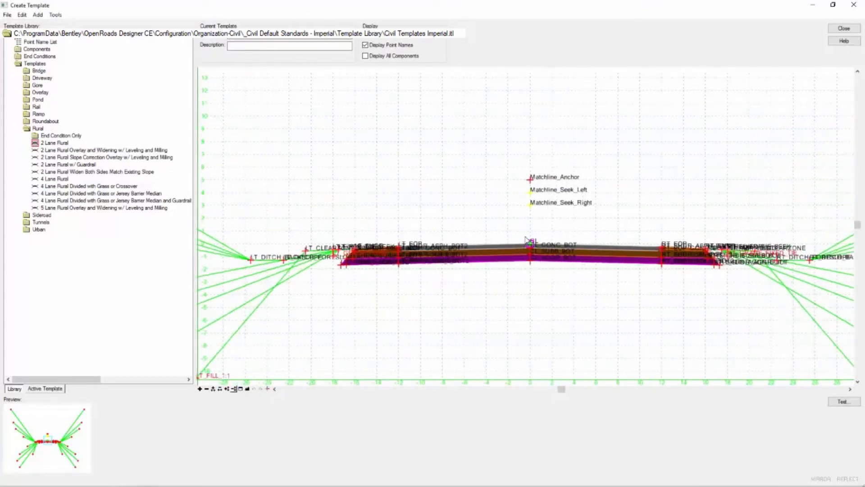
scroll(528, 240, "up", 4)
scroll(523, 237, "down", 2)
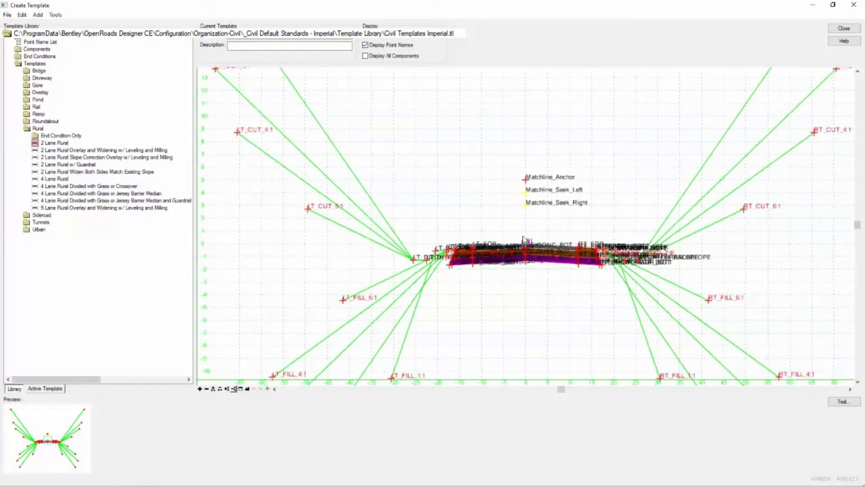
left_click(241, 389)
left_click(441, 211)
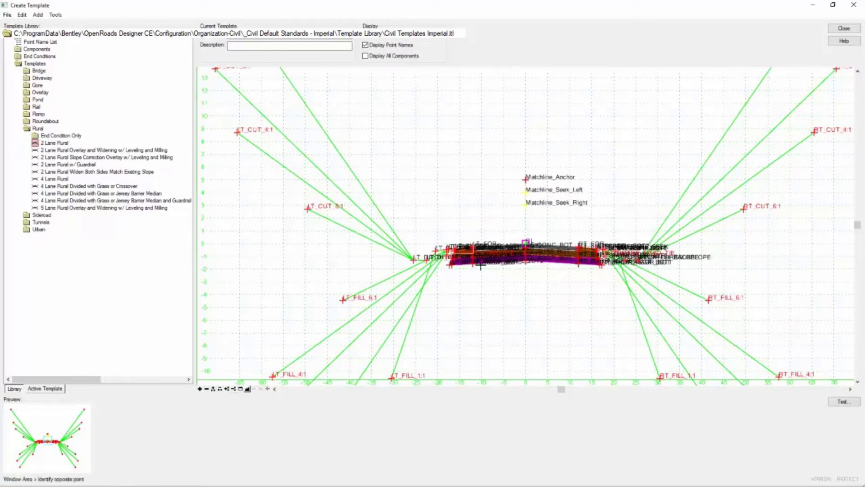
left_click(506, 298)
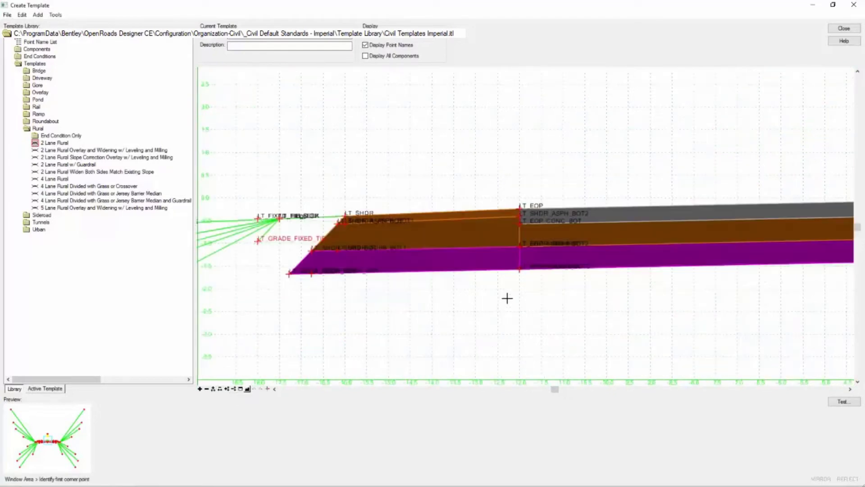
left_click(248, 390)
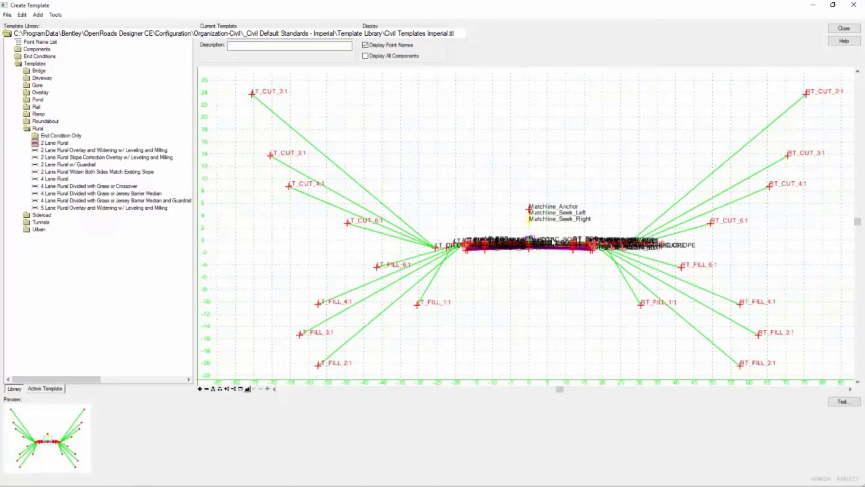
left_click(267, 389)
left_click(268, 389)
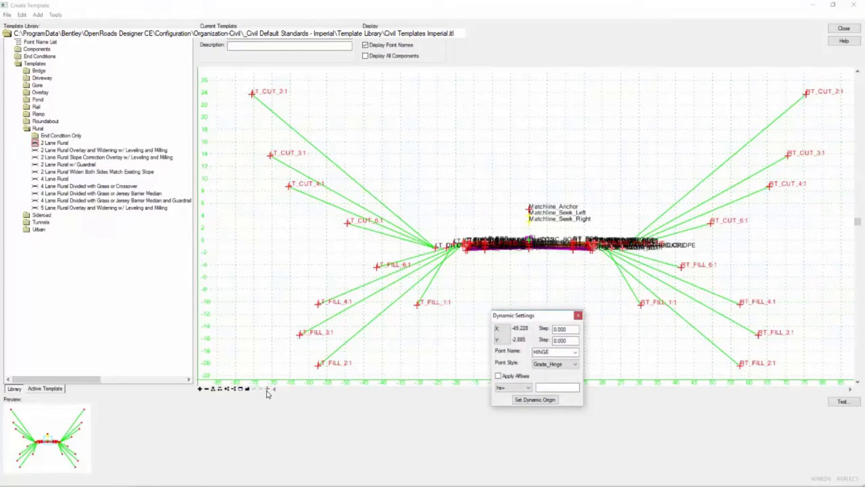
left_click(577, 316)
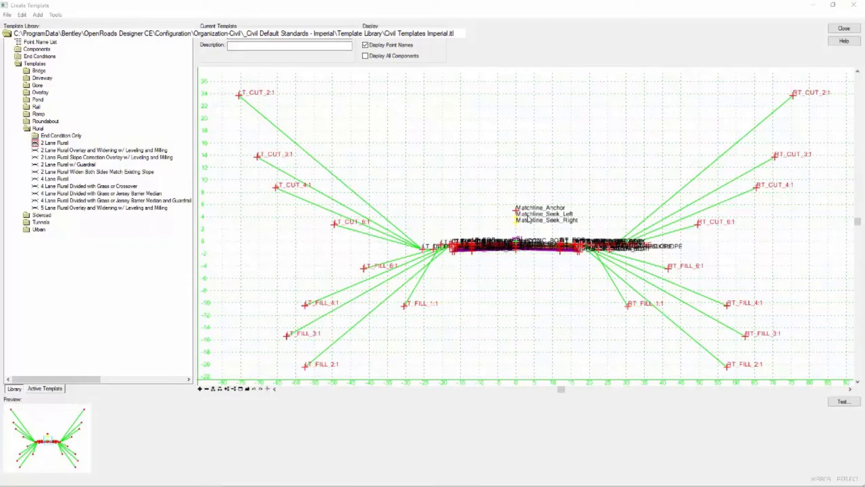
Zoom in on the template centre to see the pavement layers and Matchline points.
scroll(512, 245, "up", 1)
scroll(513, 245, "up", 1)
scroll(552, 200, "up", 2)
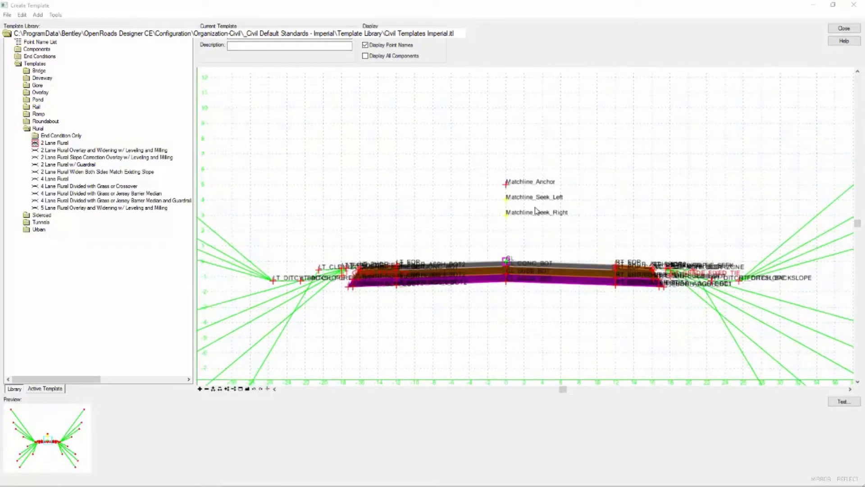
scroll(534, 217, "up", 1)
scroll(533, 216, "up", 1)
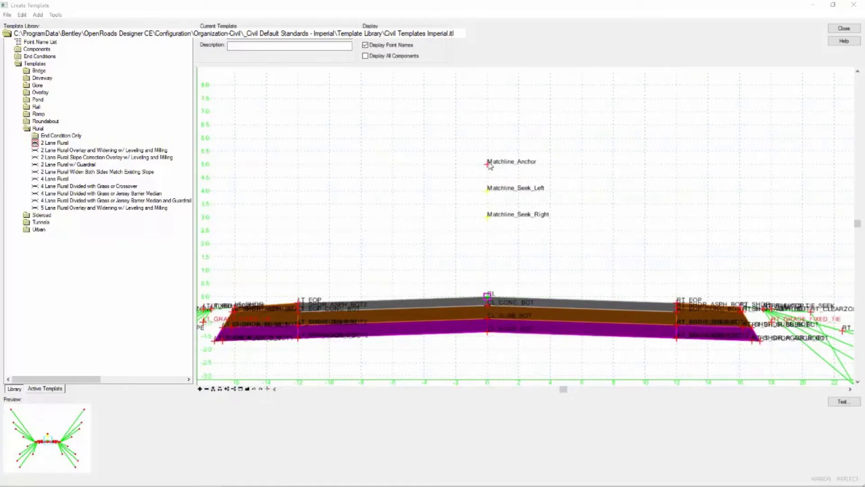
mouse_move(491, 166)
Review the CL point's properties, then open Matchline_Seek_Right's Point Properties.
double_click(490, 299)
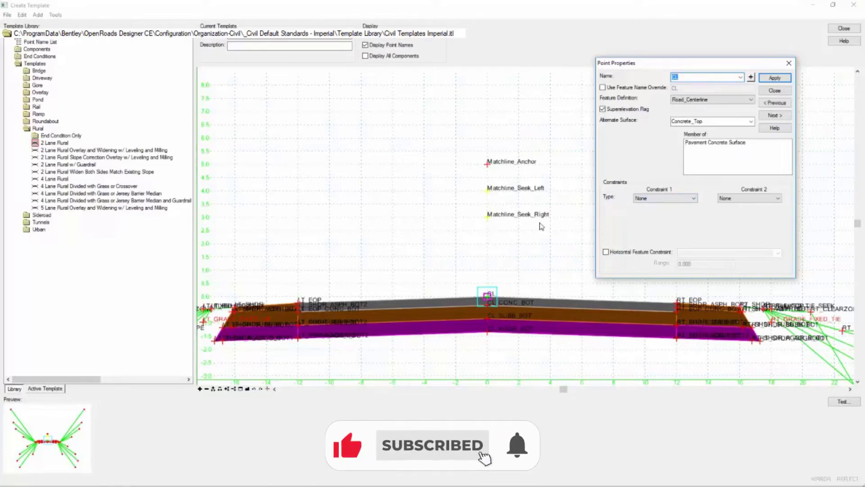
left_click(789, 64)
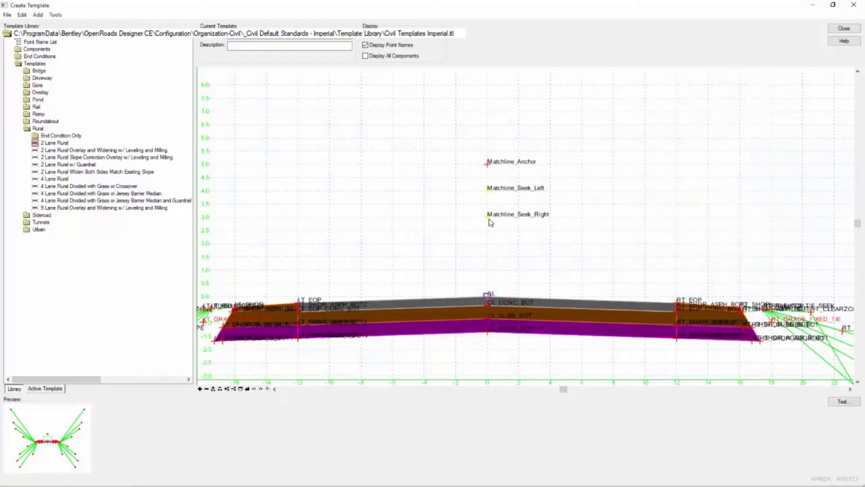
double_click(489, 219)
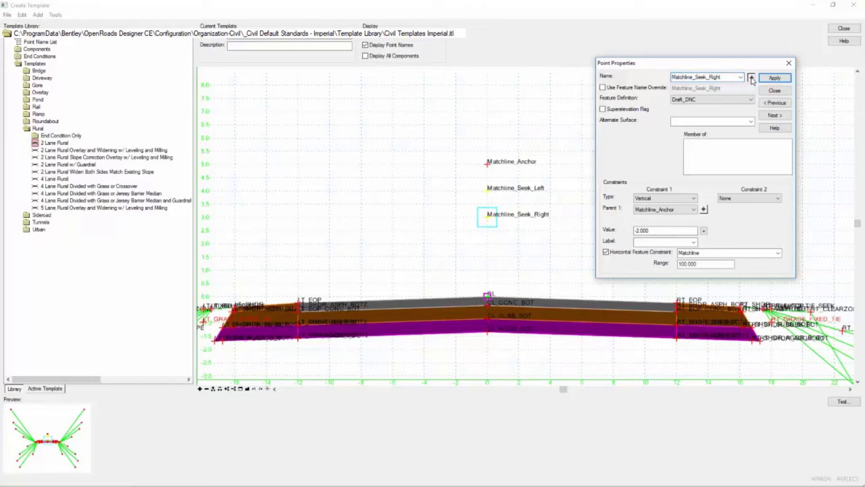
Switch Point Properties to Matchline_Anchor (0.000 horizontal, 5.000 vertical from CL) and apply.
left_click(751, 78)
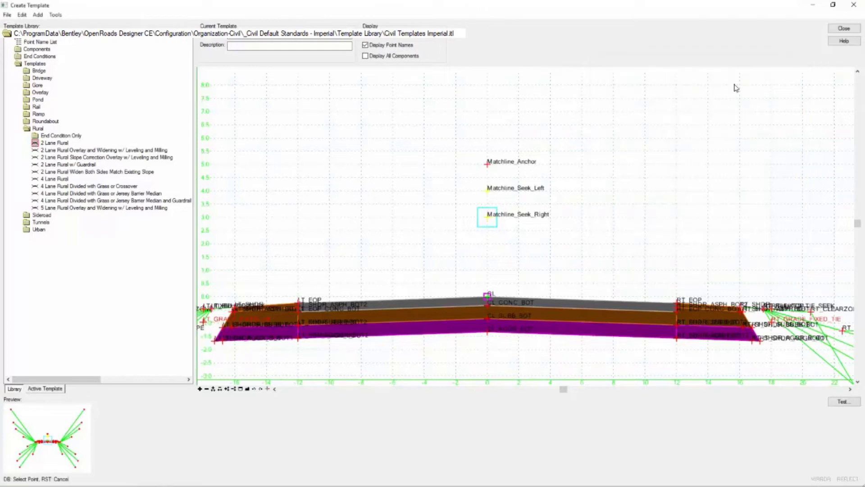
left_click(488, 168)
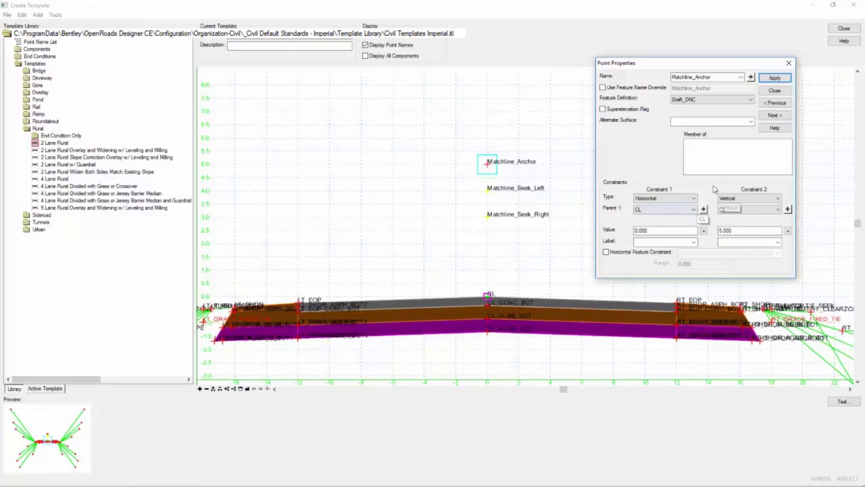
left_click(775, 78)
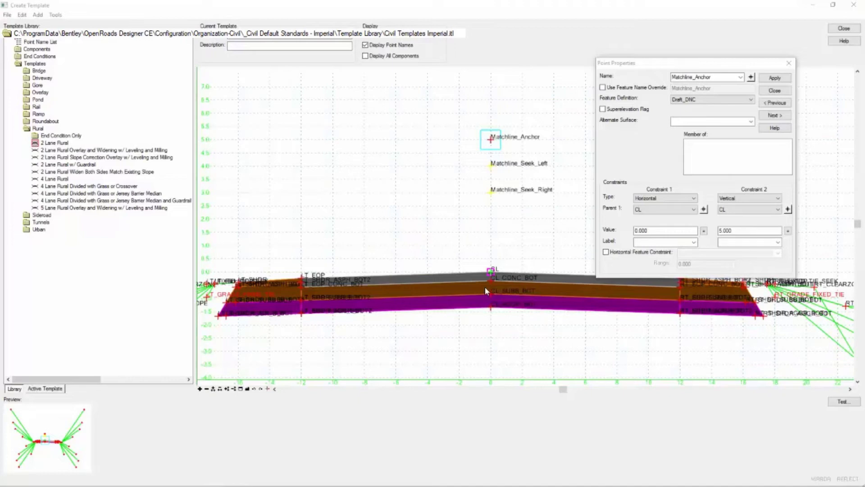
Close Point Properties and inspect RT_EOP's tooltip: offset 12.000 with slope and horizontal constraints.
left_click(789, 63)
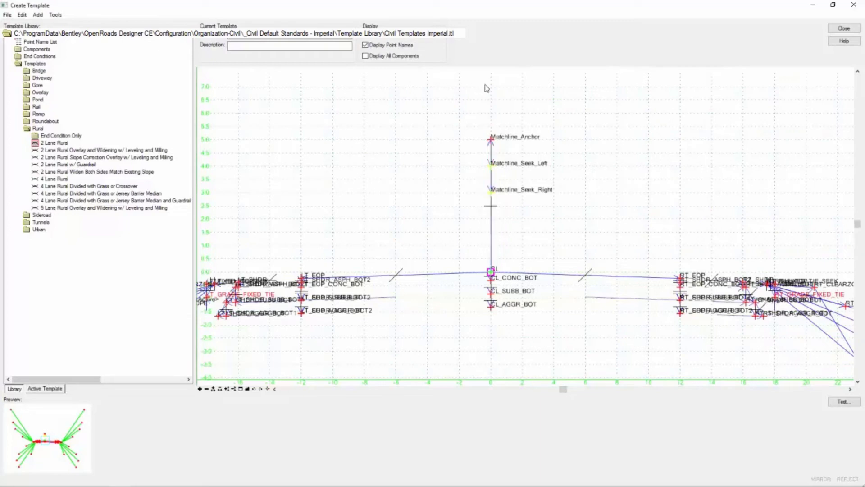
mouse_move(508, 275)
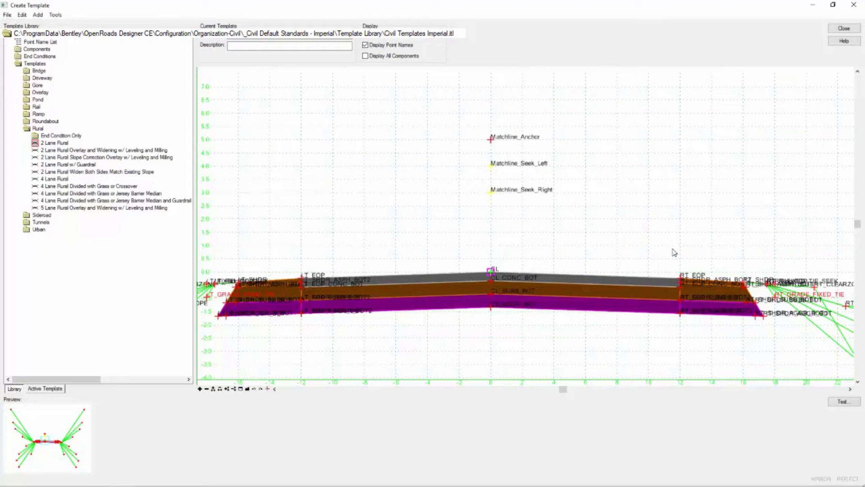
scroll(691, 280, "up", 2)
scroll(685, 281, "up", 1)
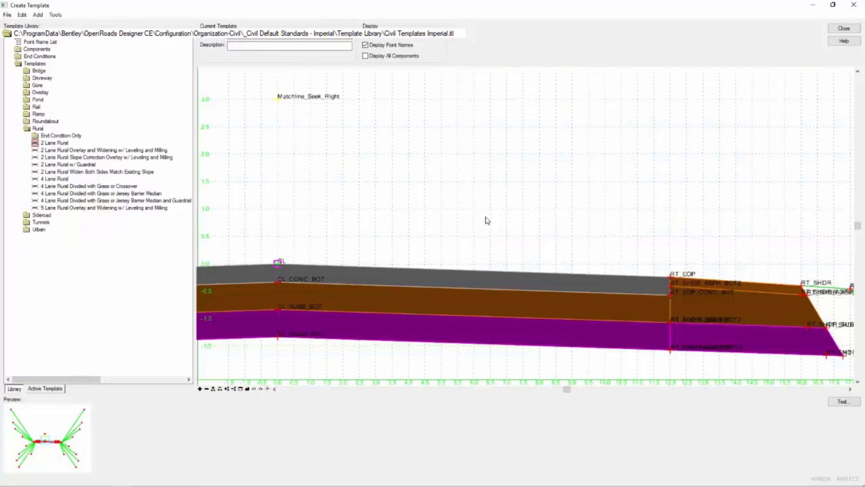
mouse_move(674, 283)
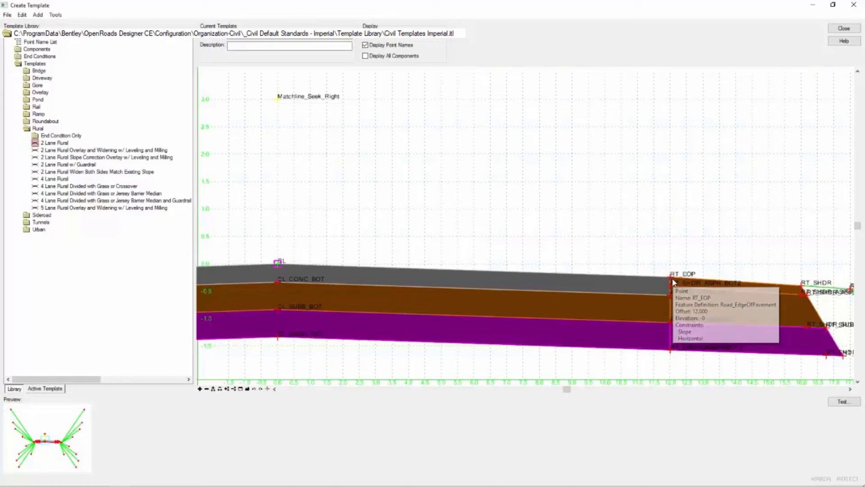
Change RT_EOP's horizontal constraint from CL from 12.000 to 24.
double_click(673, 277)
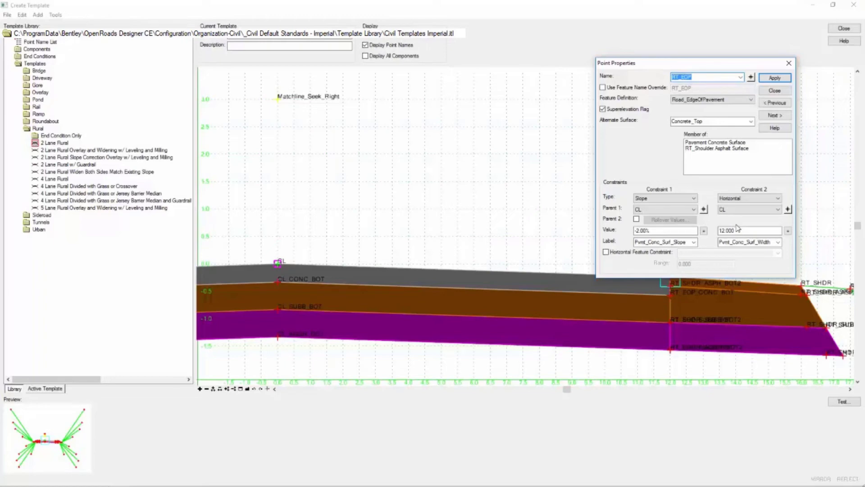
double_click(737, 231)
scroll(551, 284, "down", 2)
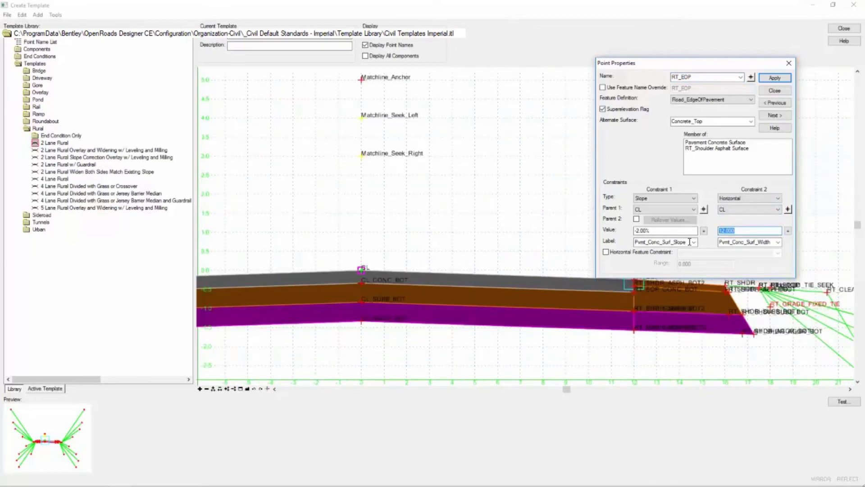
type("24")
key("Return")
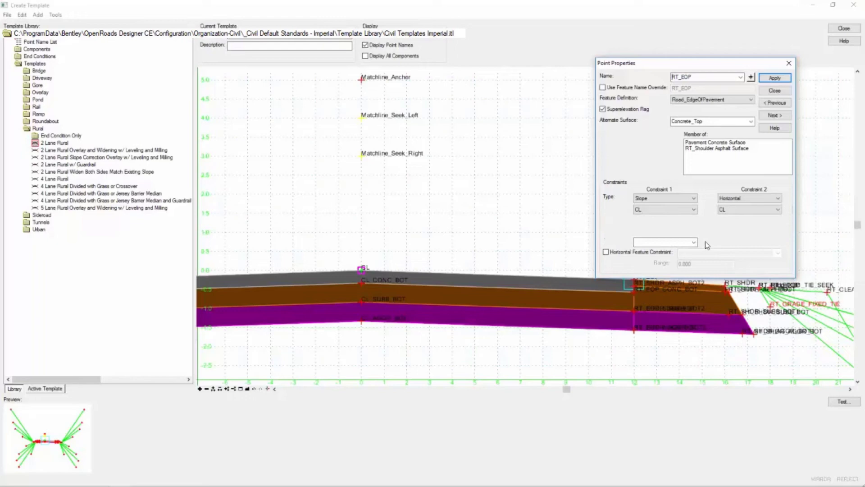
scroll(424, 266, "down", 1)
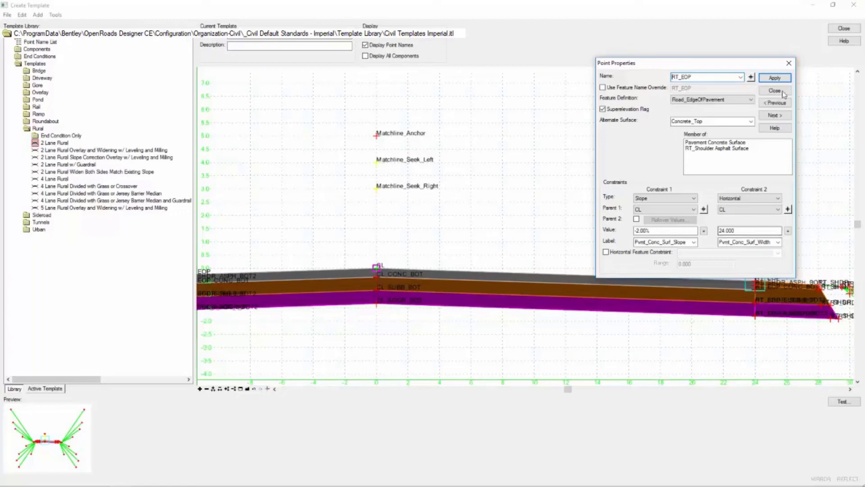
left_click(751, 77)
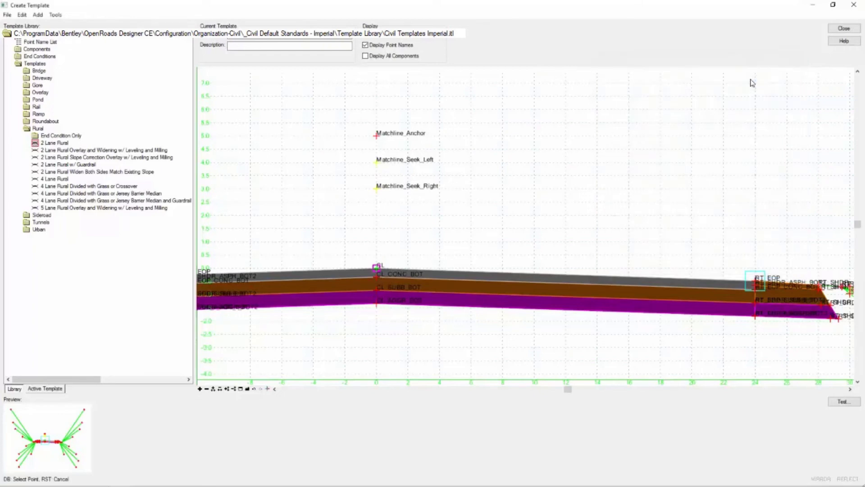
scroll(755, 291, "up", 3)
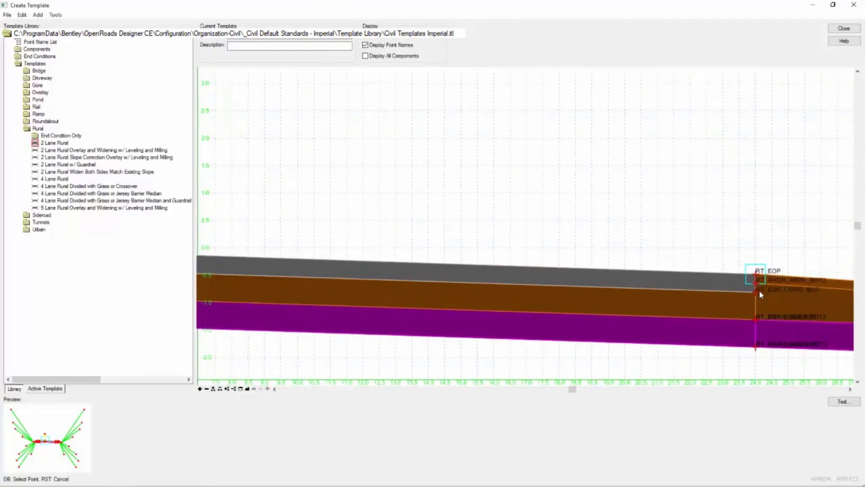
left_click(756, 292)
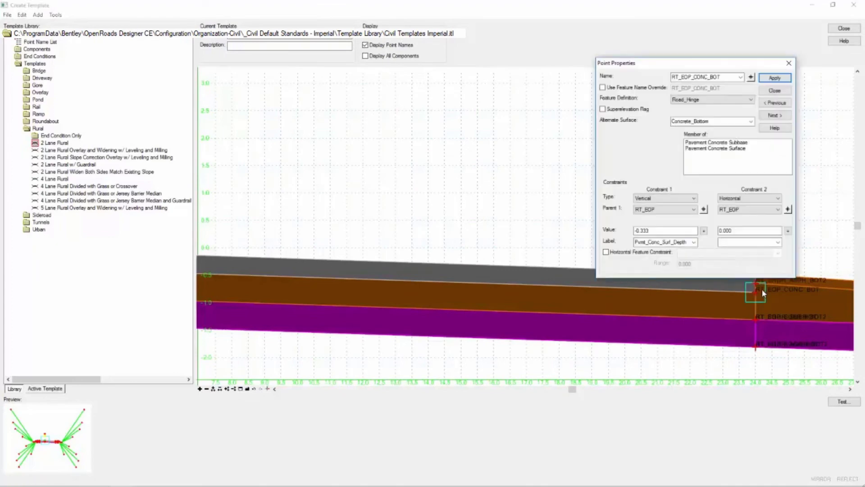
scroll(547, 235, "down", 4)
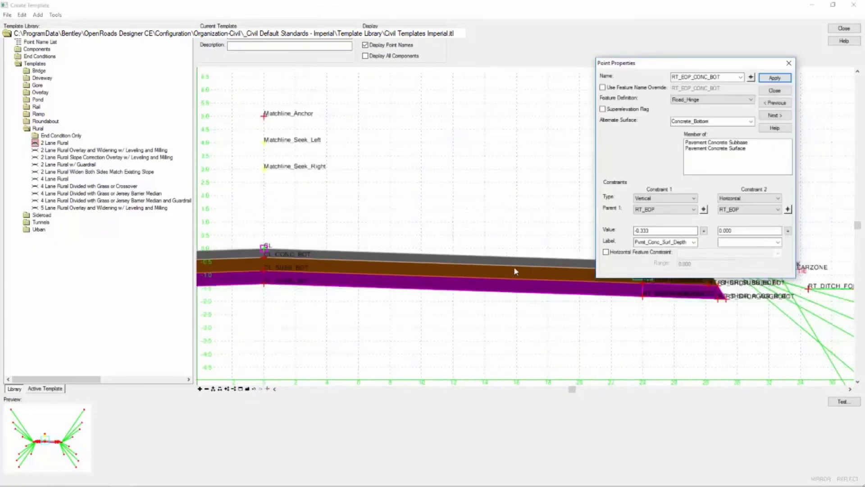
scroll(443, 248, "down", 2)
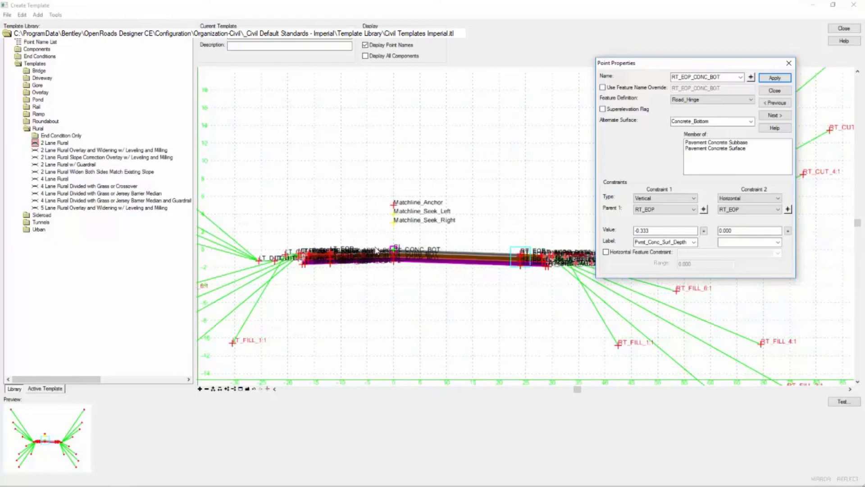
scroll(340, 263, "up", 3)
scroll(339, 258, "down", 3)
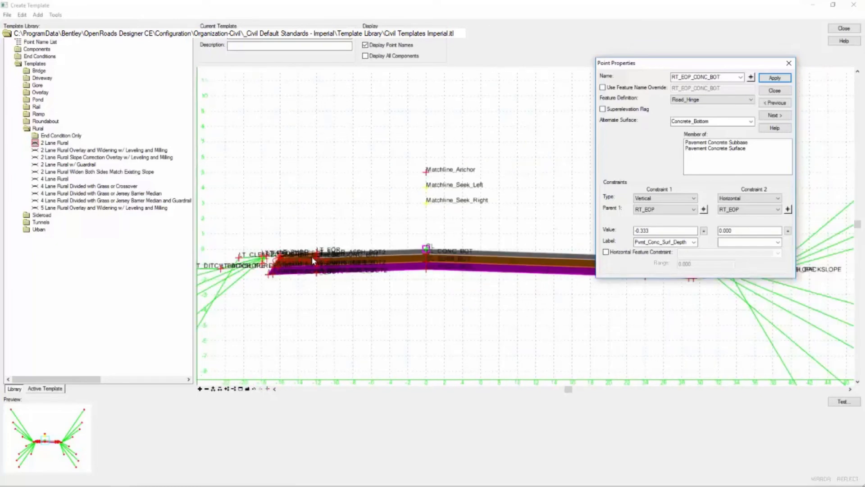
scroll(567, 281, "up", 3)
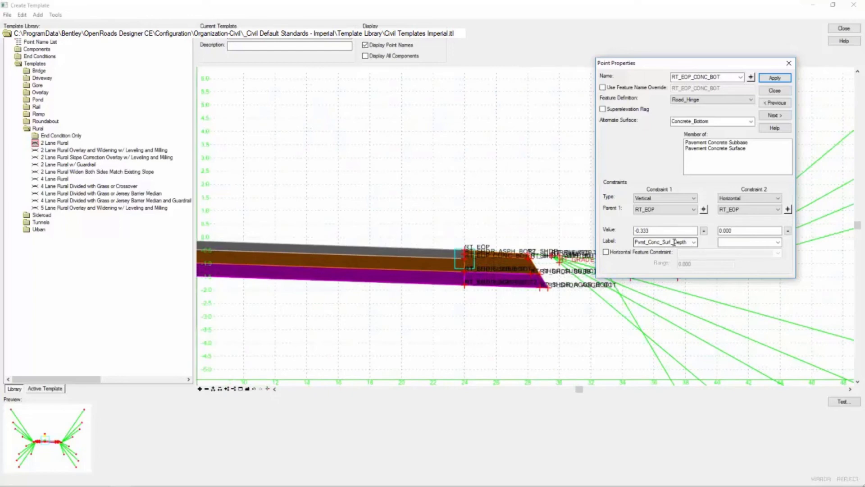
scroll(494, 209, "down", 2)
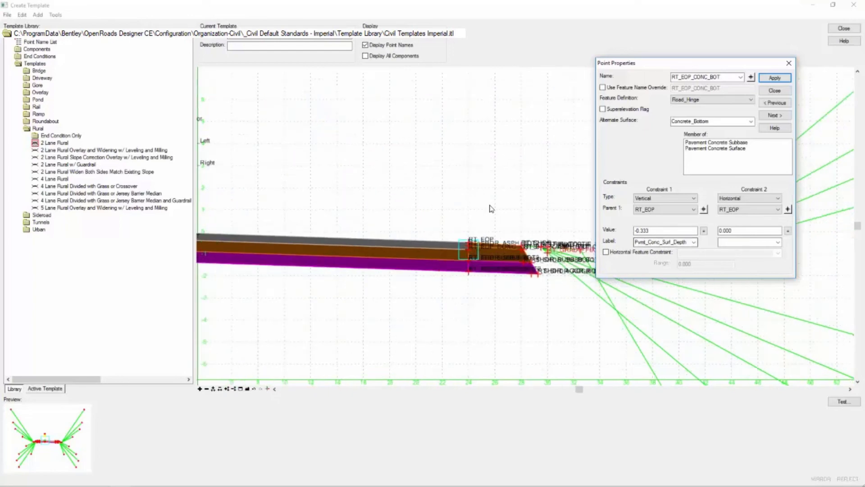
left_click(751, 78)
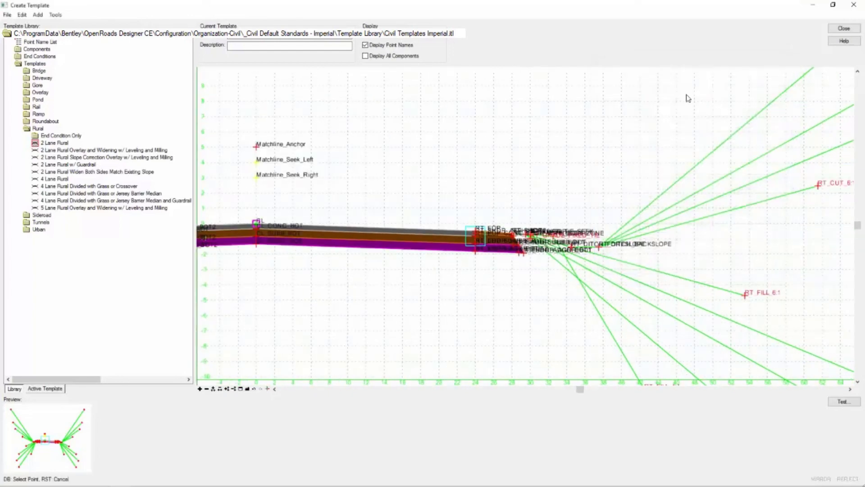
scroll(262, 223, "up", 2)
scroll(239, 226, "up", 2)
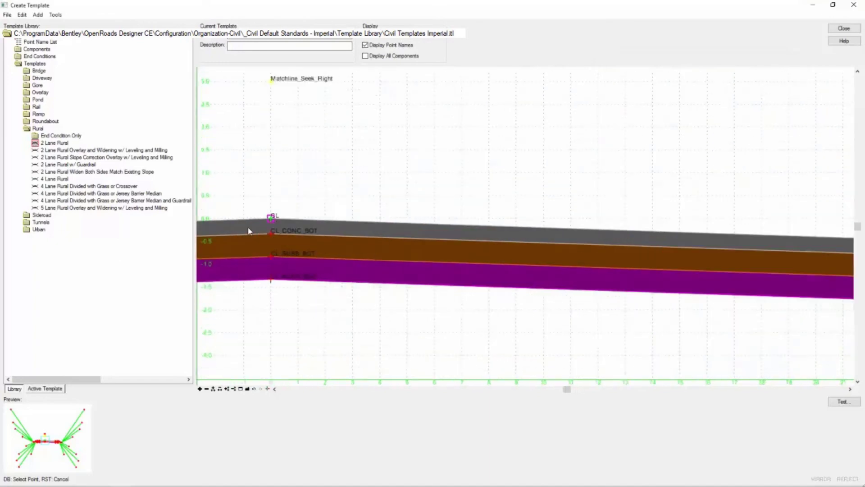
left_click(275, 235)
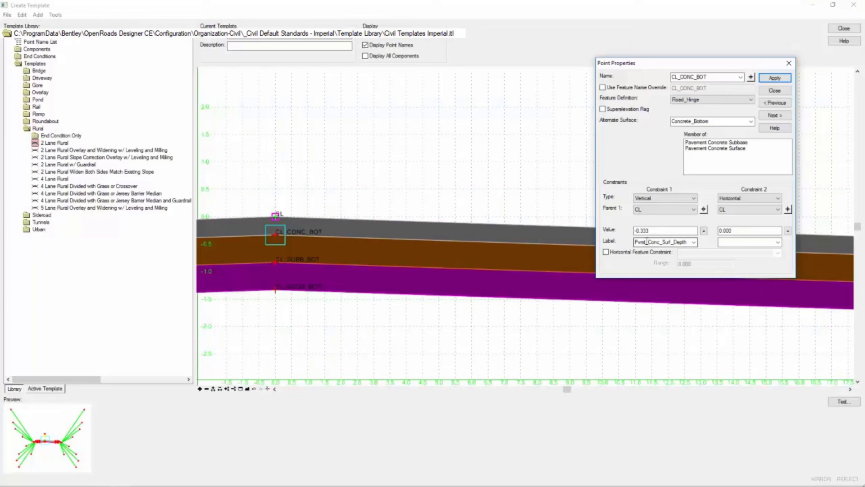
scroll(536, 214, "down", 2)
scroll(536, 214, "down", 3)
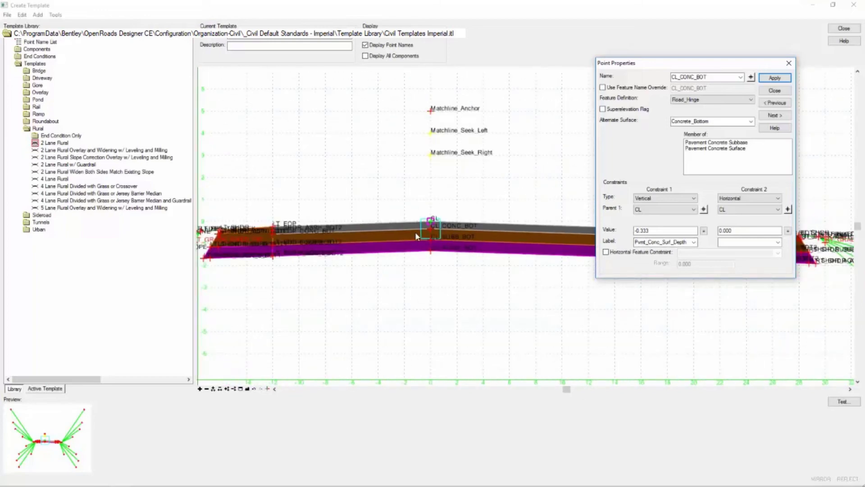
left_click(788, 64)
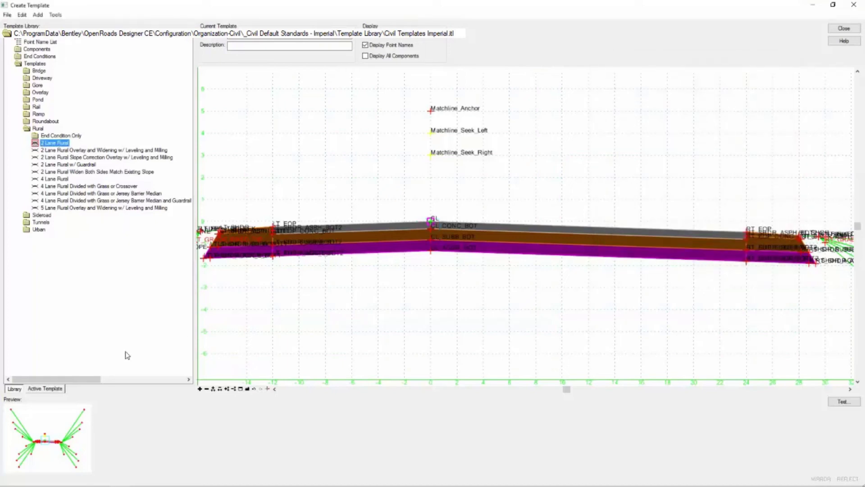
List the Active Template's parametric constraints and expand Pvmt_Conc_Surf_Depth to its three concrete-bottom points.
left_click(53, 389)
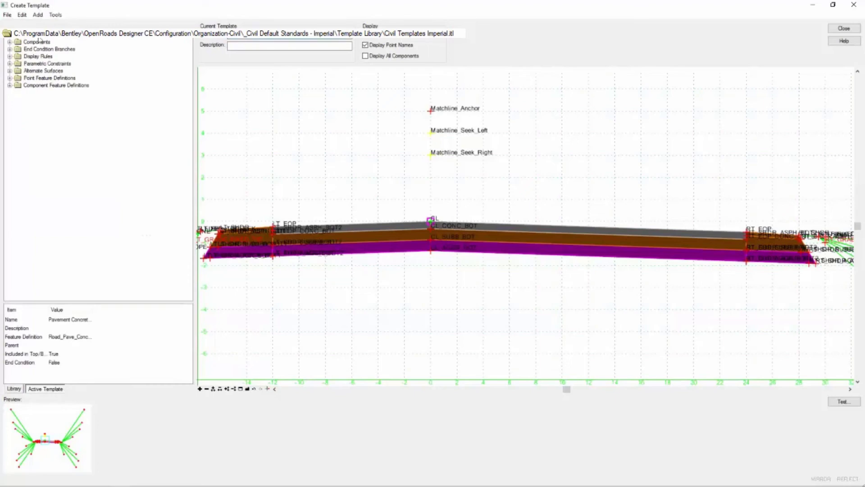
left_click(9, 64)
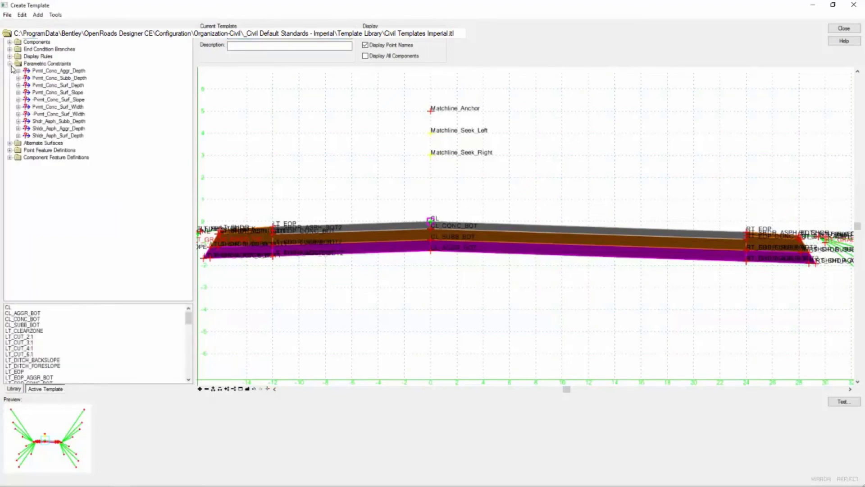
left_click(53, 86)
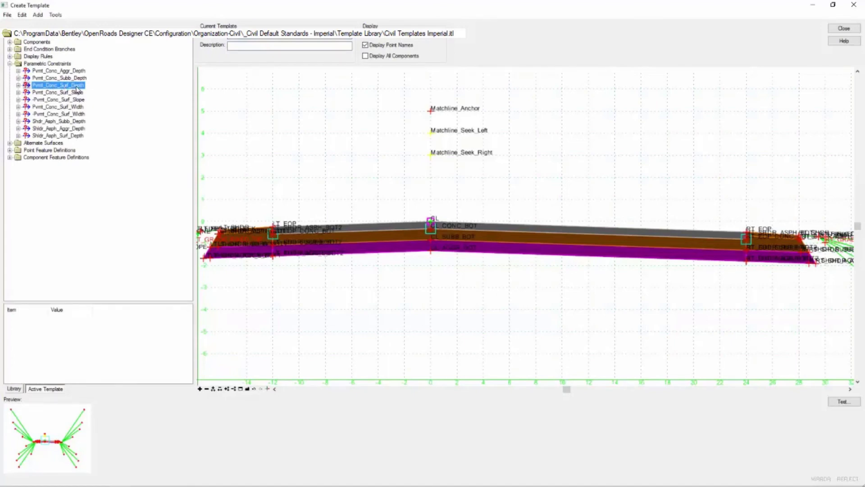
left_click(18, 85)
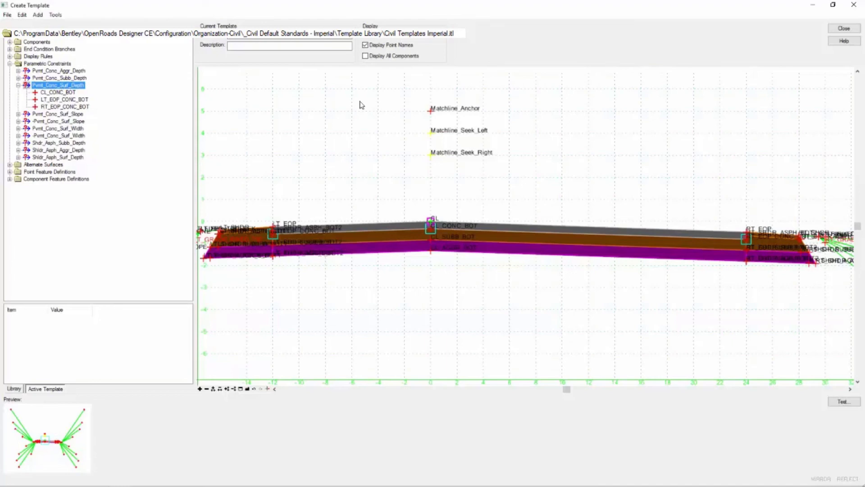
Enter -1 as Pvmt_Conc_Surf_Depth's default value in Edit Default Parametric Value.
double_click(88, 86)
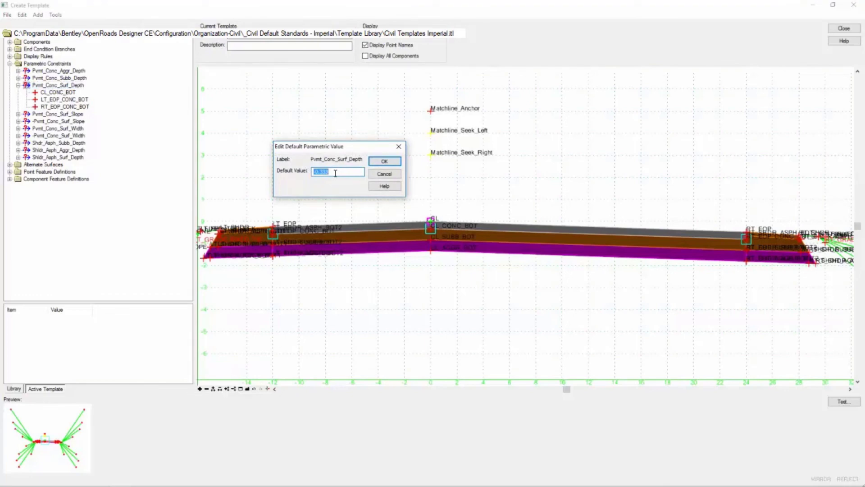
type("-1")
left_click(383, 161)
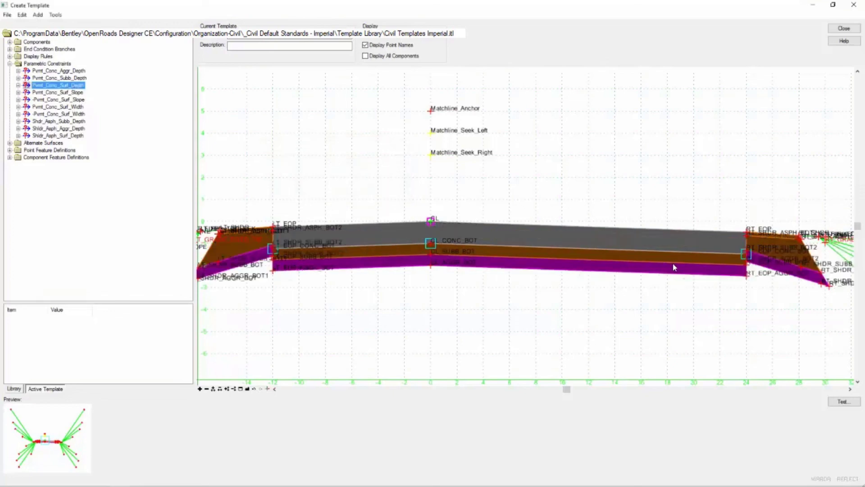
mouse_move(674, 267)
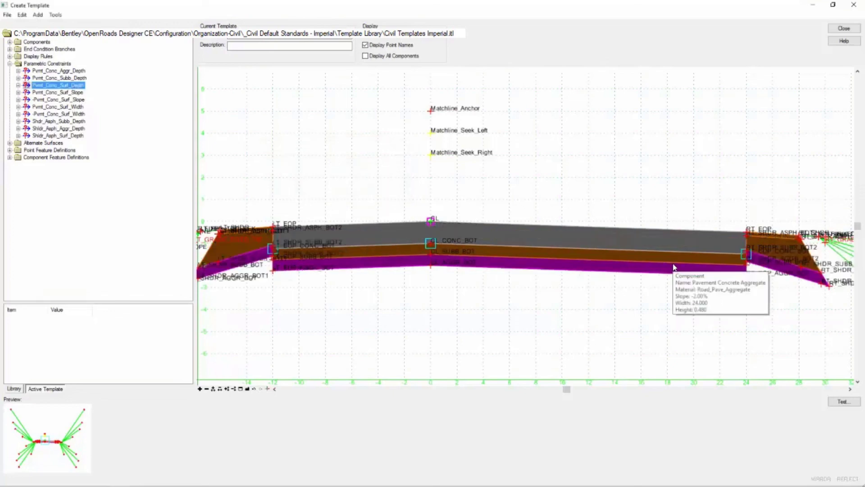